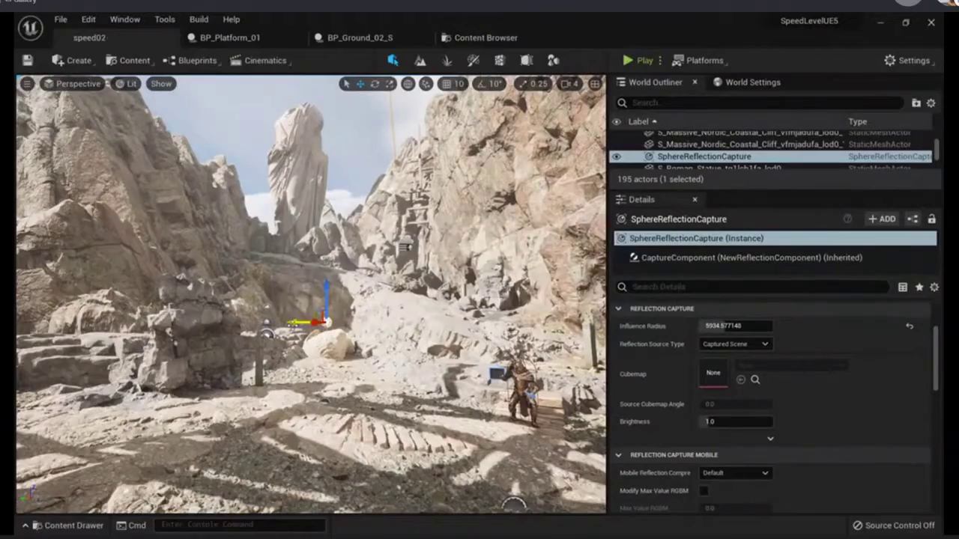
# Step: Frame the reflection capture, glance at the Create menu, and save speed02.umap
pyautogui.press('f')
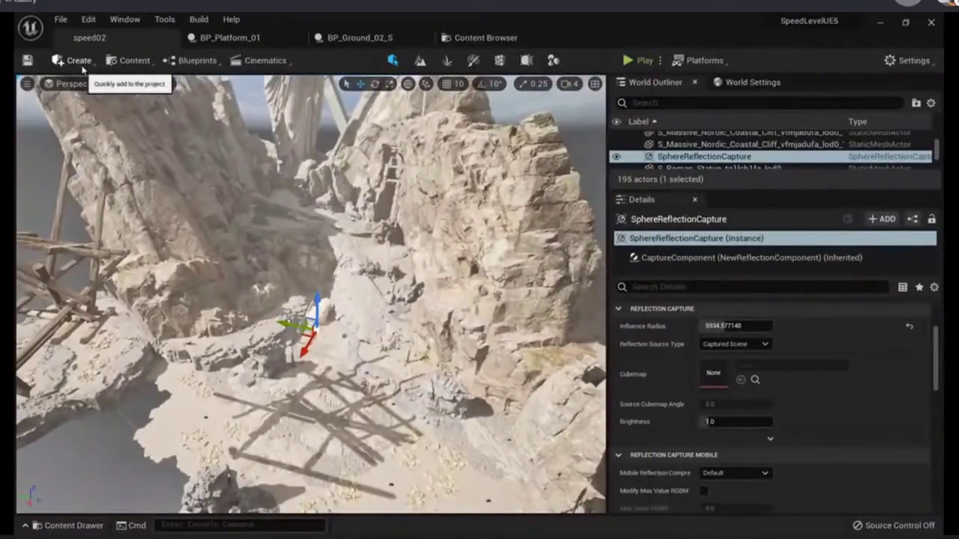
pyautogui.click(79, 61)
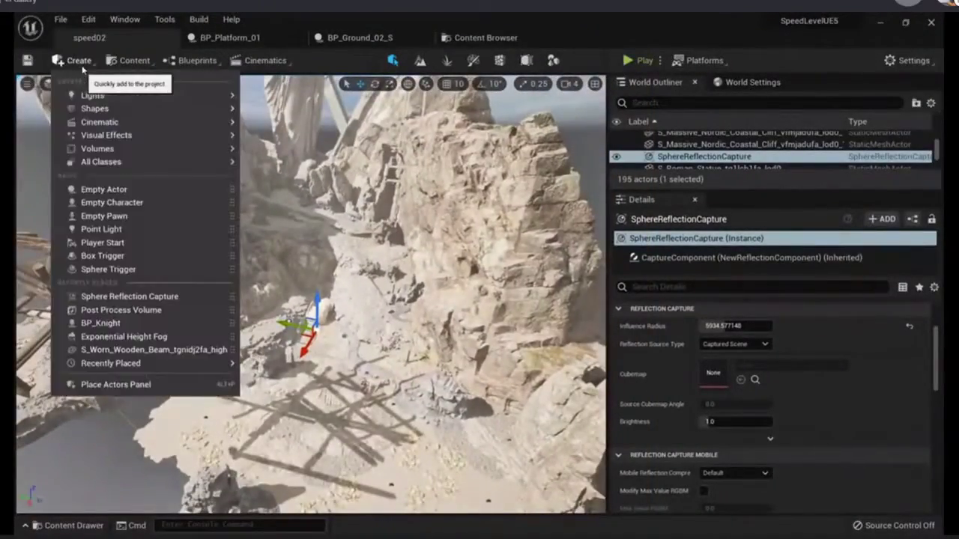
pyautogui.press('Escape')
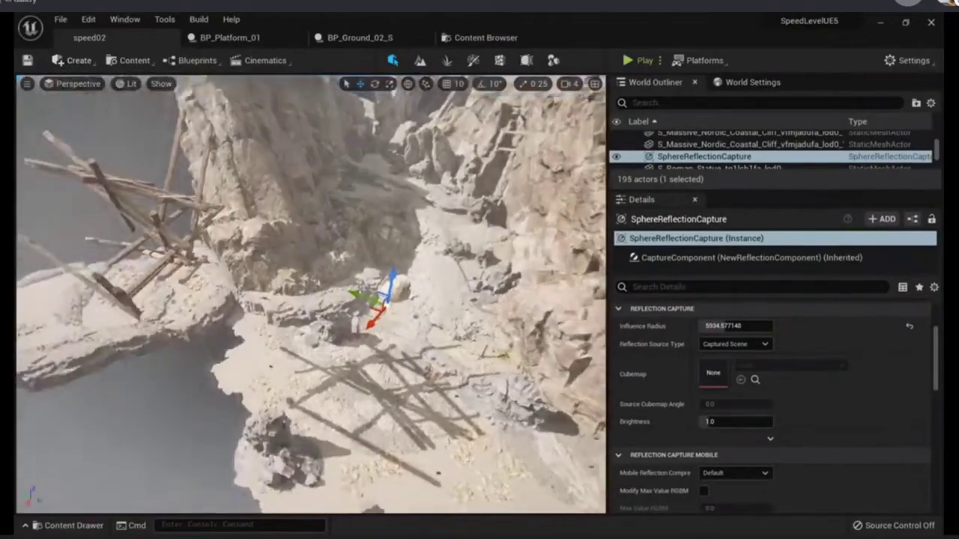
pyautogui.hotkey('ctrl', 's')
# Step: In Modeling mode, place a Box shape on the canyon floor before the rock spire, creating Box_F1BE4D25
pyautogui.click(553, 61)
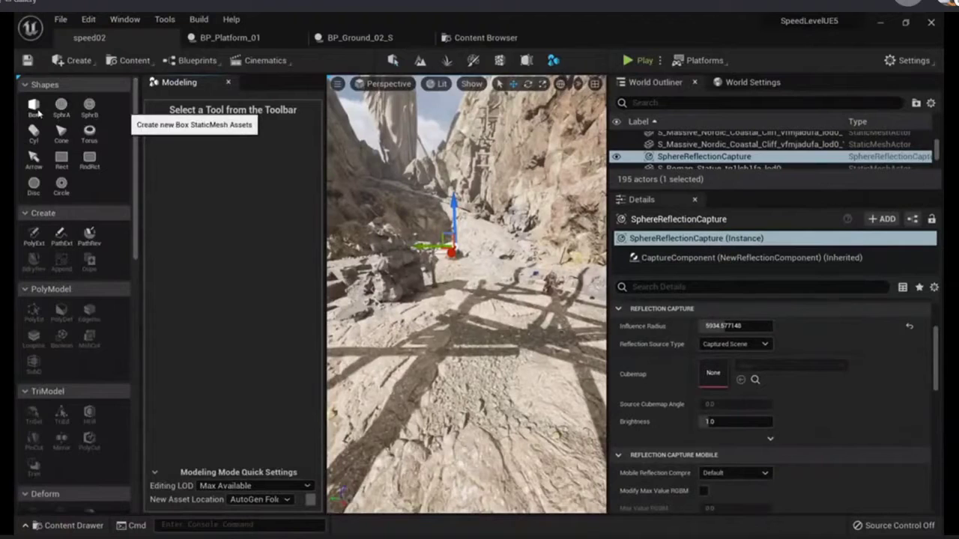
pyautogui.click(34, 106)
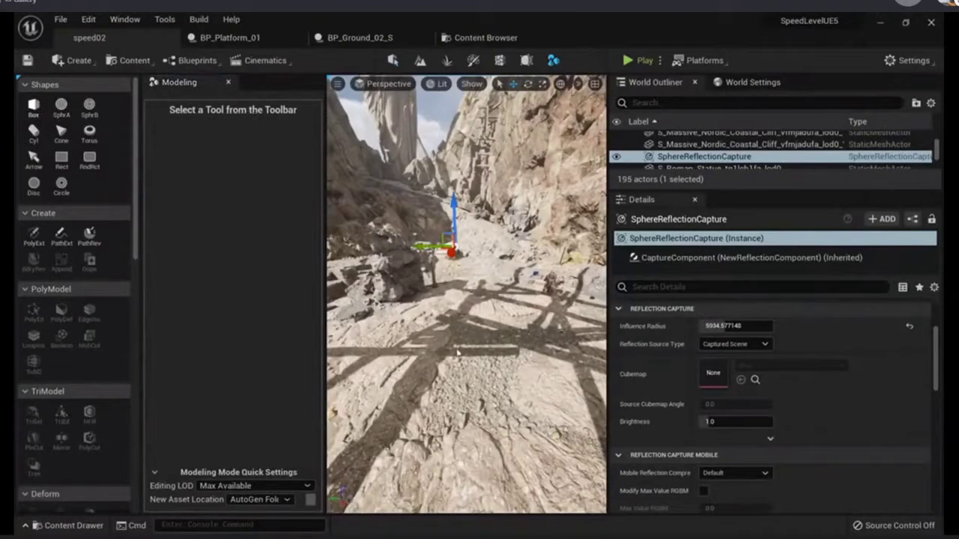
pyautogui.click(34, 107)
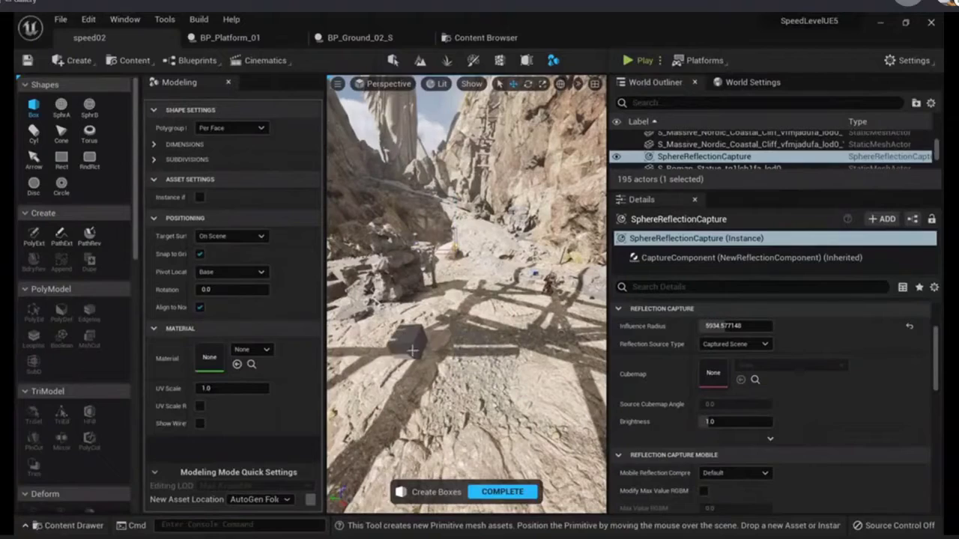
pyautogui.moveTo(445, 341)
pyautogui.mouseDown(button='right')
pyautogui.moveTo(401, 326)
pyautogui.moveTo(418, 262)
pyautogui.mouseUp(button='right')
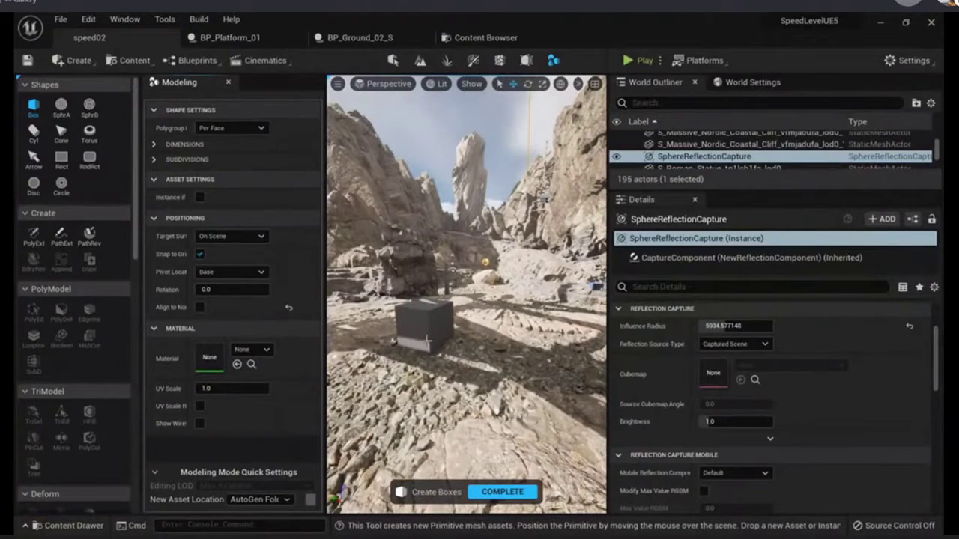
pyautogui.click(427, 341)
pyautogui.click(502, 491)
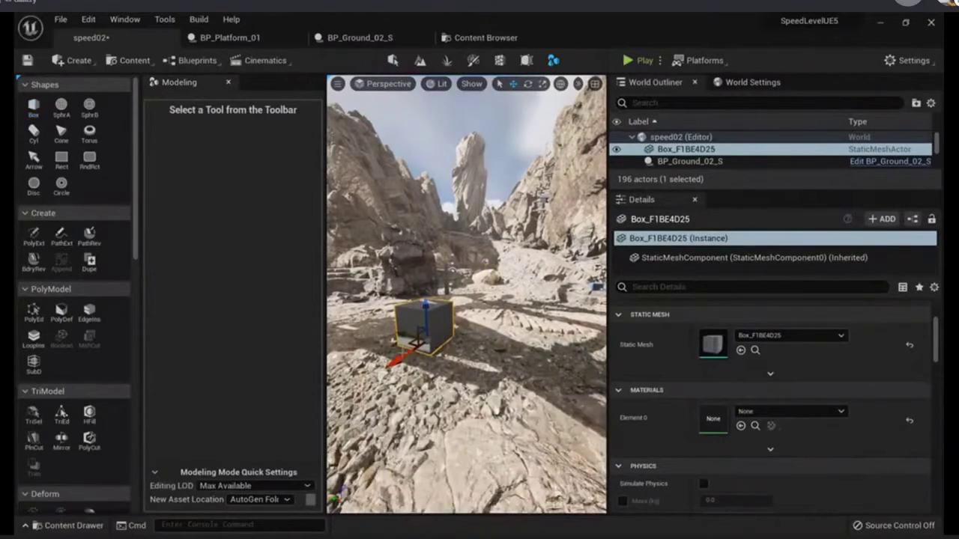
# Step: Use PolyEd on Box_F1BE4D25's face to scale it into a wide, flat slab, then accept
pyautogui.moveTo(465, 300); pyautogui.dragTo(420, 300, button='right')
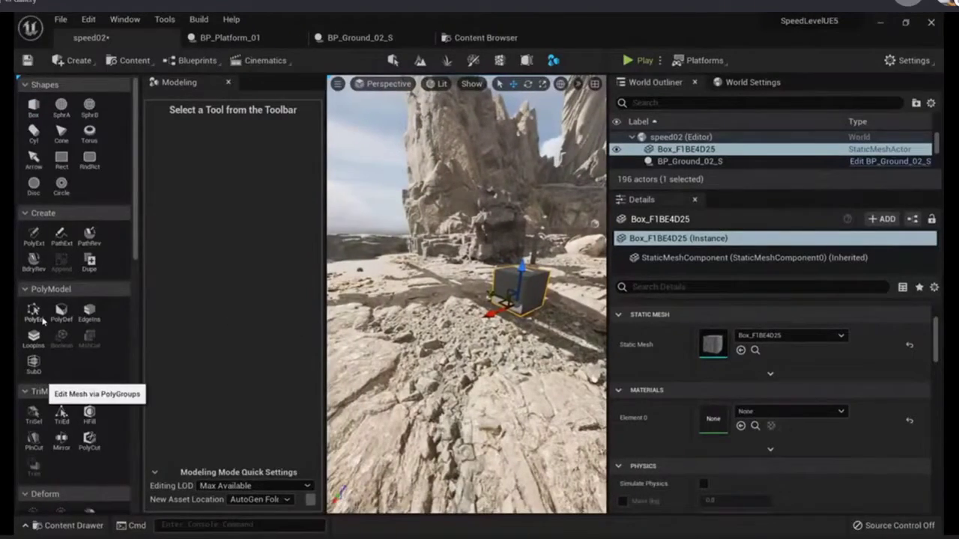
pyautogui.click(43, 320)
pyautogui.click(534, 294)
pyautogui.scroll(-10, 536, 292)
pyautogui.press('f')
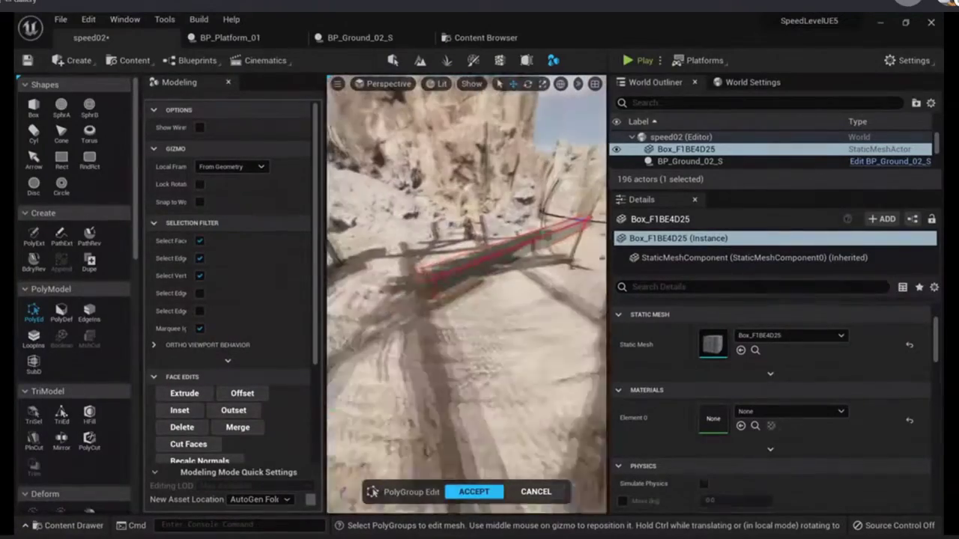
pyautogui.moveTo(465, 300); pyautogui.dragTo(525, 285, button='right')
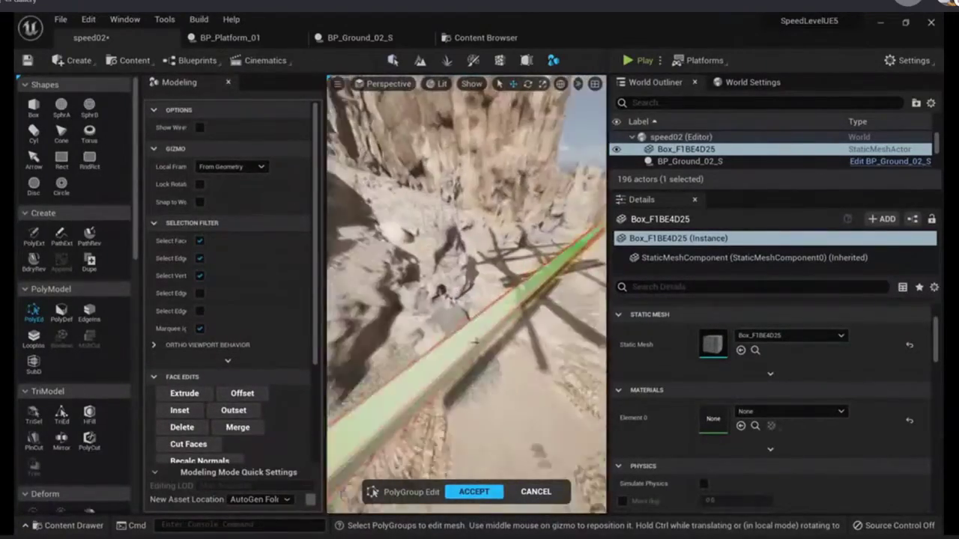
pyautogui.moveTo(465, 300)
pyautogui.mouseDown(button='right')
pyautogui.moveTo(479, 284)
pyautogui.moveTo(480, 315)
pyautogui.moveTo(446, 271)
pyautogui.mouseUp(button='right')
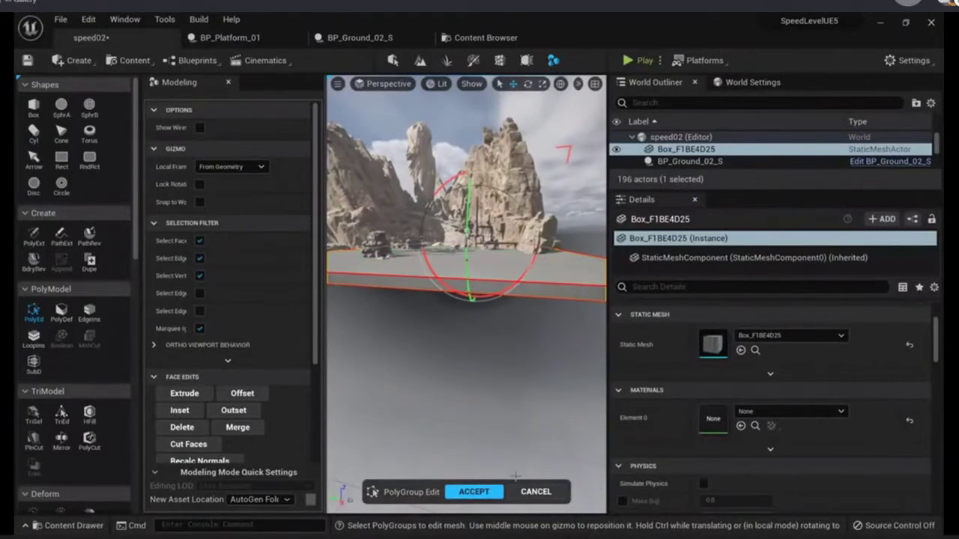
pyautogui.click(475, 492)
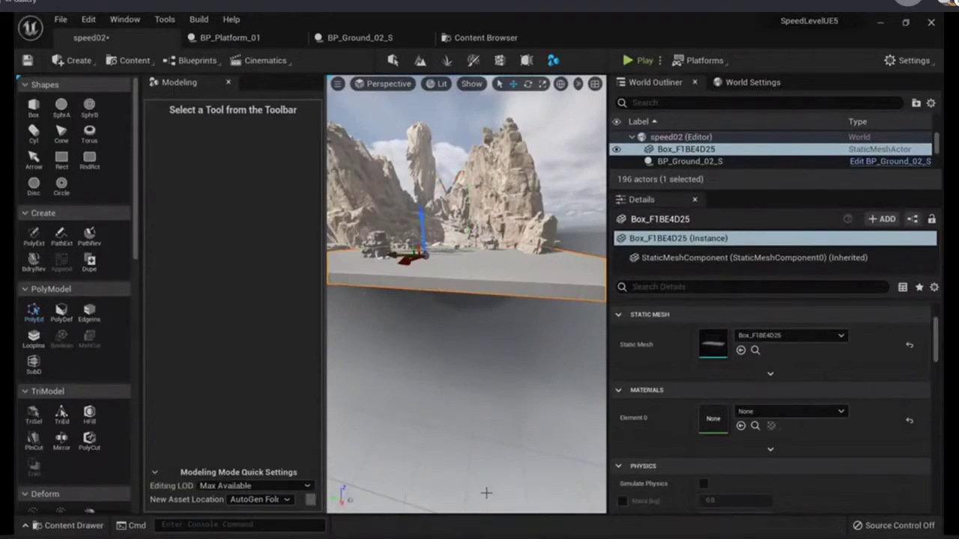
pyautogui.moveTo(450, 327)
pyautogui.mouseDown(button='right')
pyautogui.moveTo(479, 300)
pyautogui.moveTo(472, 307)
pyautogui.mouseUp(button='right')
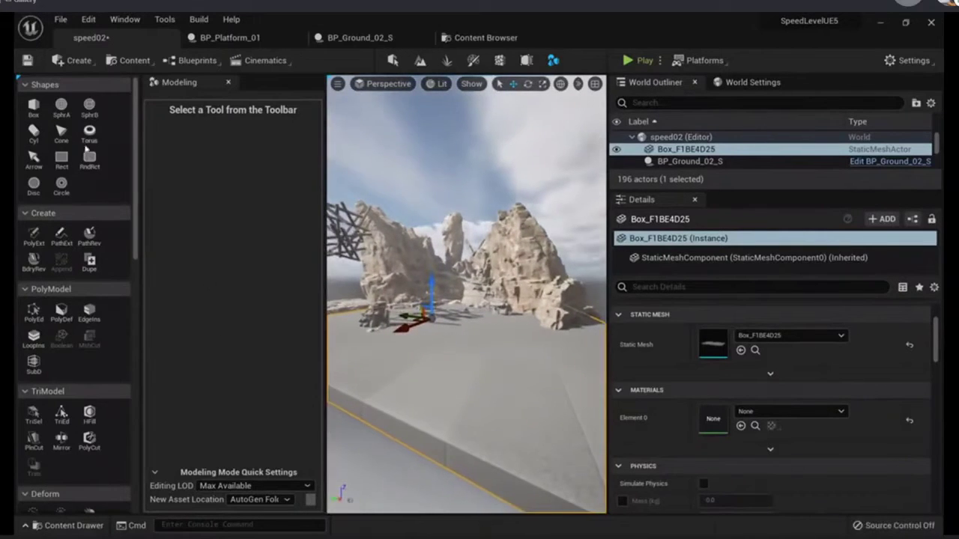
# Step: Lower the slab with the Z arrow until it sits just under the sandy ground
pyautogui.click(33, 310)
pyautogui.moveTo(449, 359); pyautogui.dragTo(448, 381, button='right')
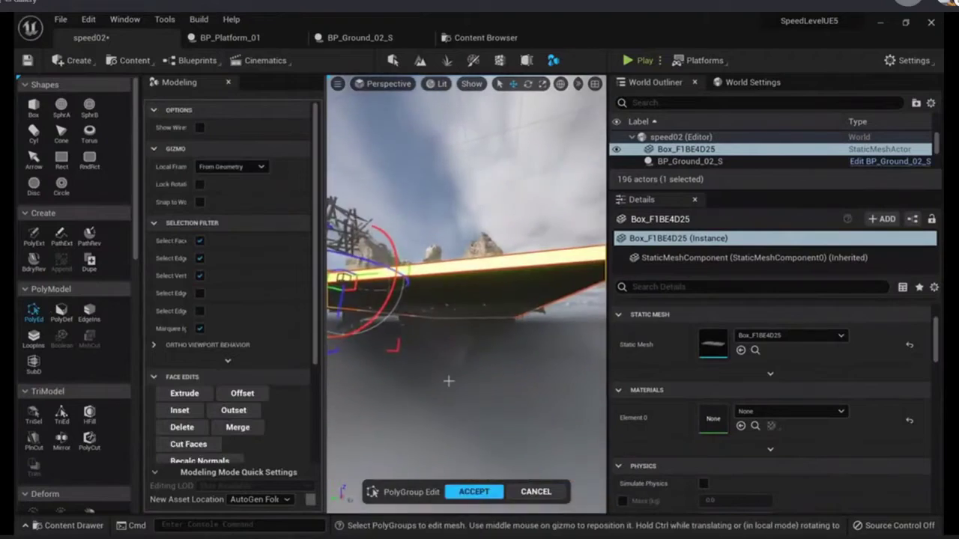
pyautogui.moveTo(480, 296)
pyautogui.mouseDown(button='right')
pyautogui.moveTo(469, 359)
pyautogui.moveTo(517, 359)
pyautogui.moveTo(424, 293)
pyautogui.mouseUp(button='right')
pyautogui.press('Return')
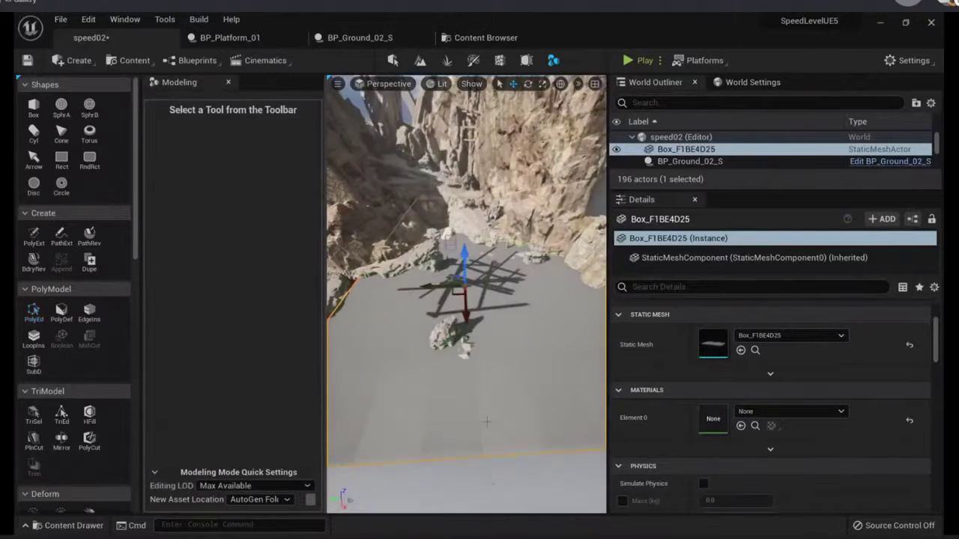
pyautogui.moveTo(401, 269); pyautogui.dragTo(416, 227)
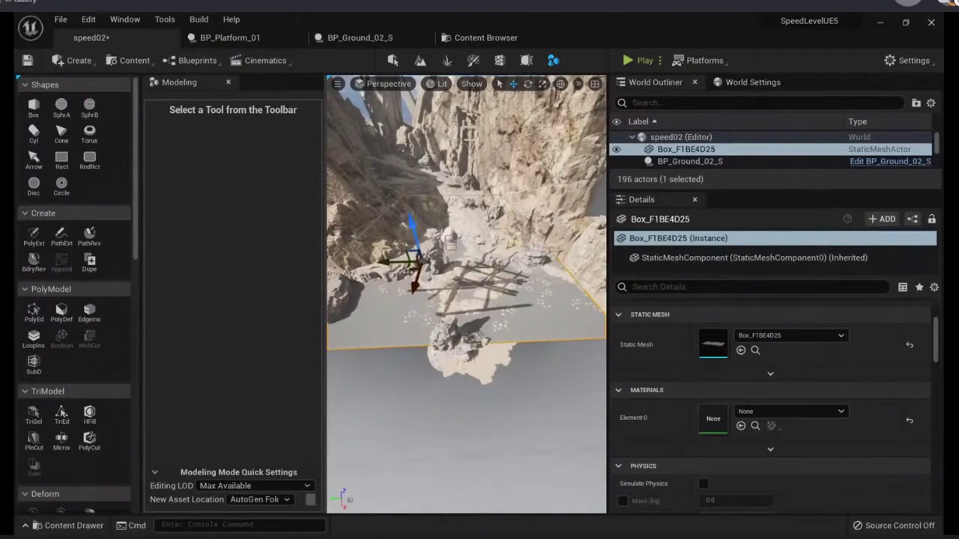
pyautogui.moveTo(465, 300)
pyautogui.mouseDown(button='right')
pyautogui.moveTo(450, 284)
pyautogui.moveTo(447, 301)
pyautogui.mouseUp(button='right')
# Step: Undo a stray scale, reselect the slab and duplicate it as Box_F1BE4D26
pyautogui.click(450, 215)
pyautogui.click(450, 314)
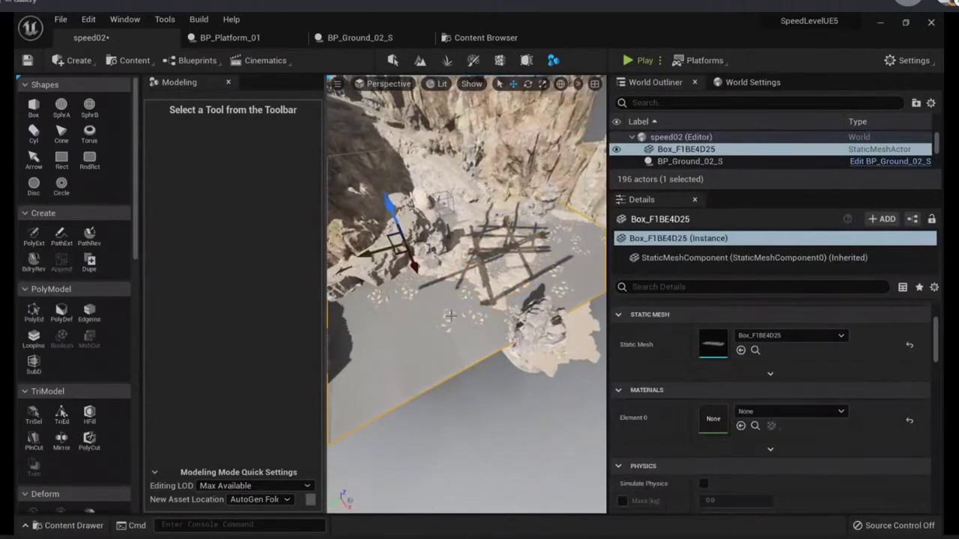
pyautogui.click(450, 314)
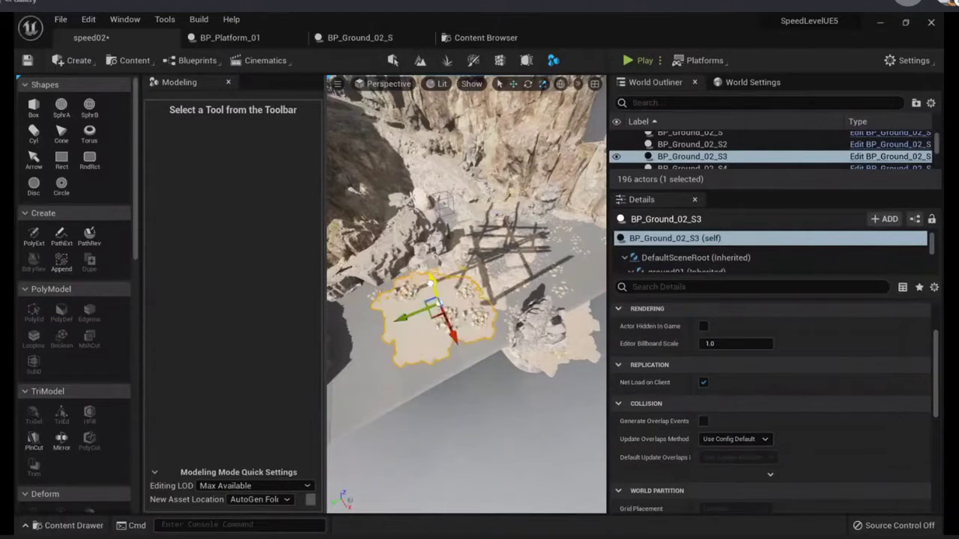
pyautogui.moveTo(465, 300); pyautogui.dragTo(465, 247, button='right')
pyautogui.hotkey('ctrl', 'z')
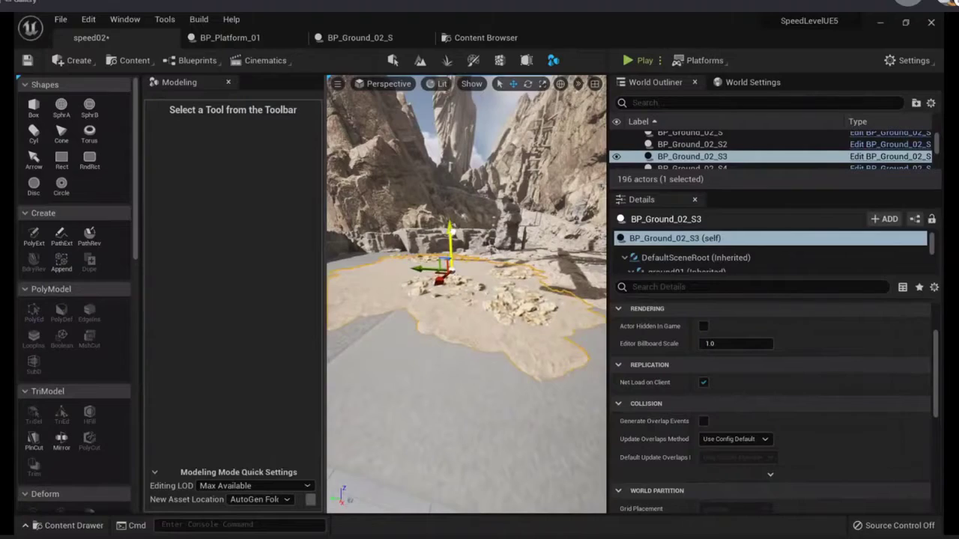
pyautogui.press('Escape')
pyautogui.moveTo(464, 299)
pyautogui.mouseDown(button='right')
pyautogui.moveTo(480, 284)
pyautogui.moveTo(486, 402)
pyautogui.mouseUp(button='right')
pyautogui.click(486, 402)
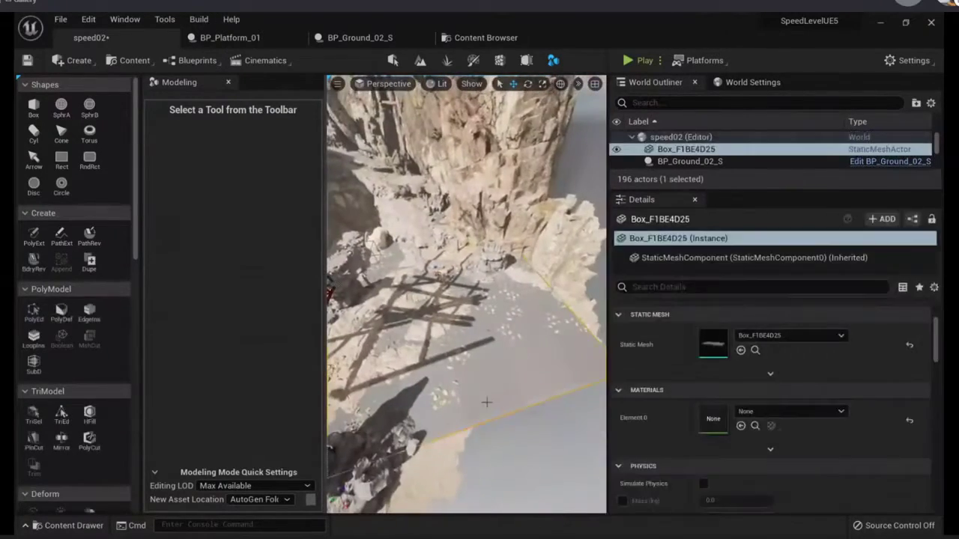
pyautogui.moveTo(463, 361); pyautogui.dragTo(502, 393, button='right')
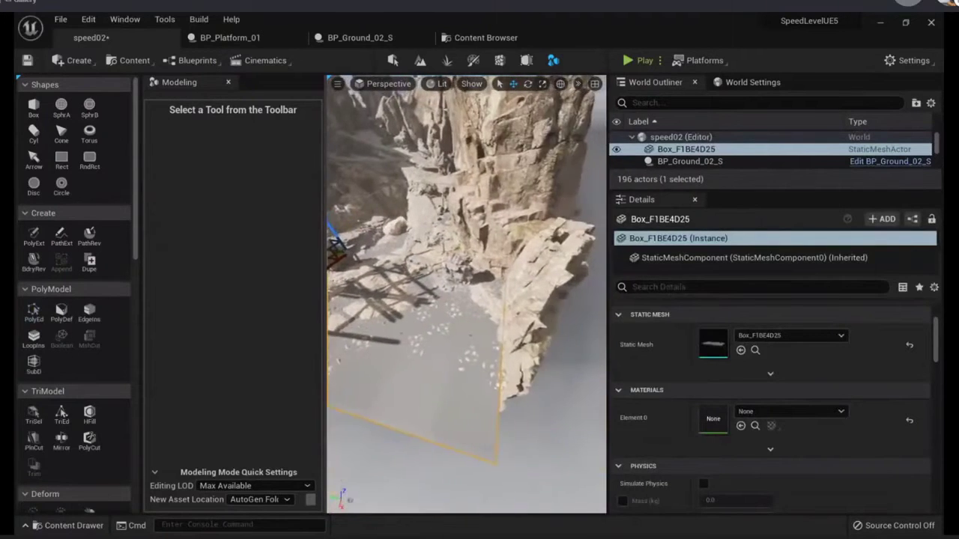
pyautogui.moveTo(441, 360); pyautogui.dragTo(472, 315, button='right')
pyautogui.hotkey('ctrl', 'd')
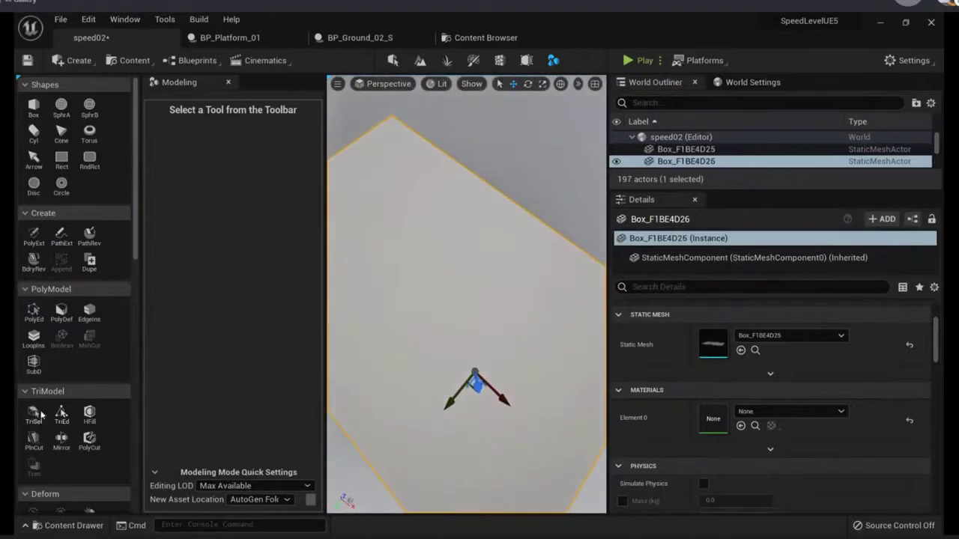
# Step: UV-unwrap the box plane with a Checkerboard preview and accept the result
pyautogui.scroll(-5, 117, 380)
pyautogui.scroll(-2, 117, 379)
pyautogui.scroll(-2, 118, 377)
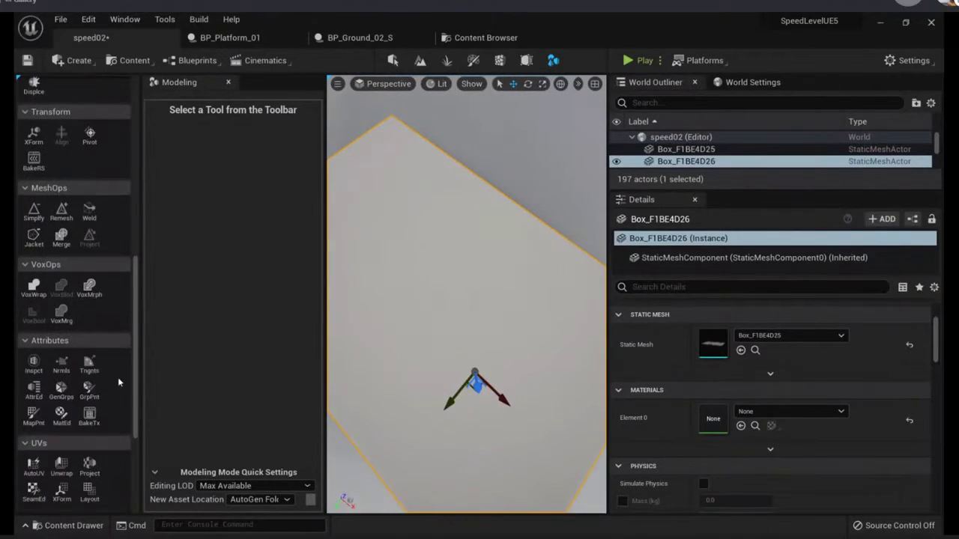
pyautogui.scroll(-2, 118, 377)
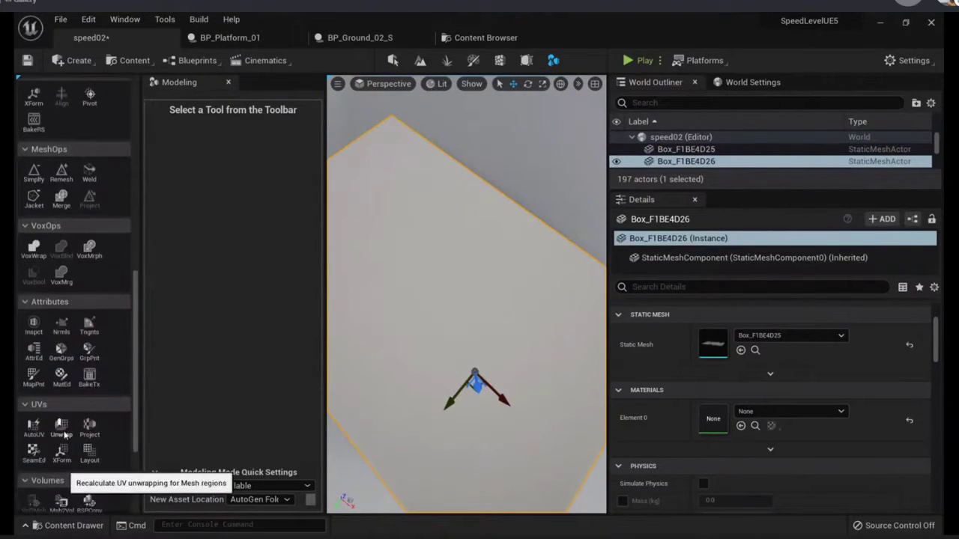
pyautogui.click(64, 433)
pyautogui.click(235, 298)
pyautogui.click(221, 312)
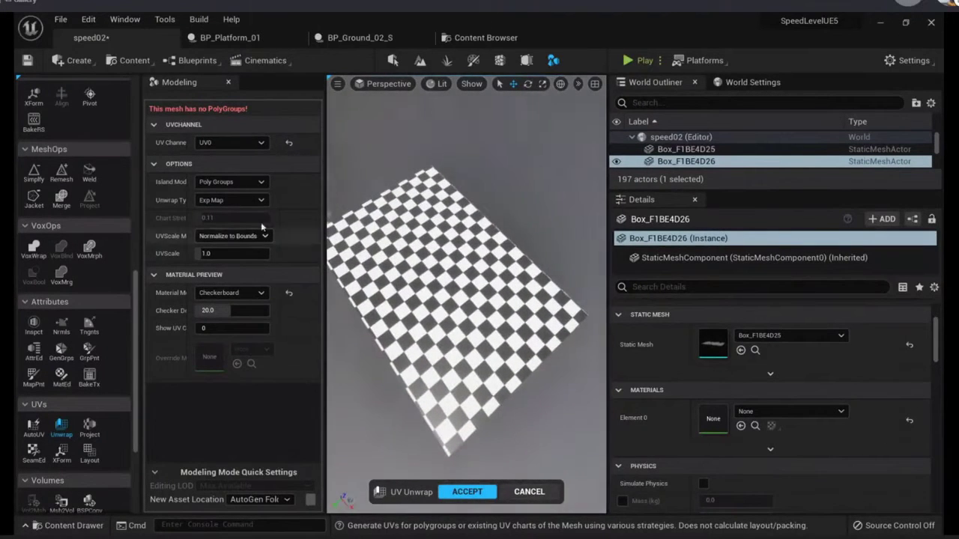
pyautogui.click(462, 493)
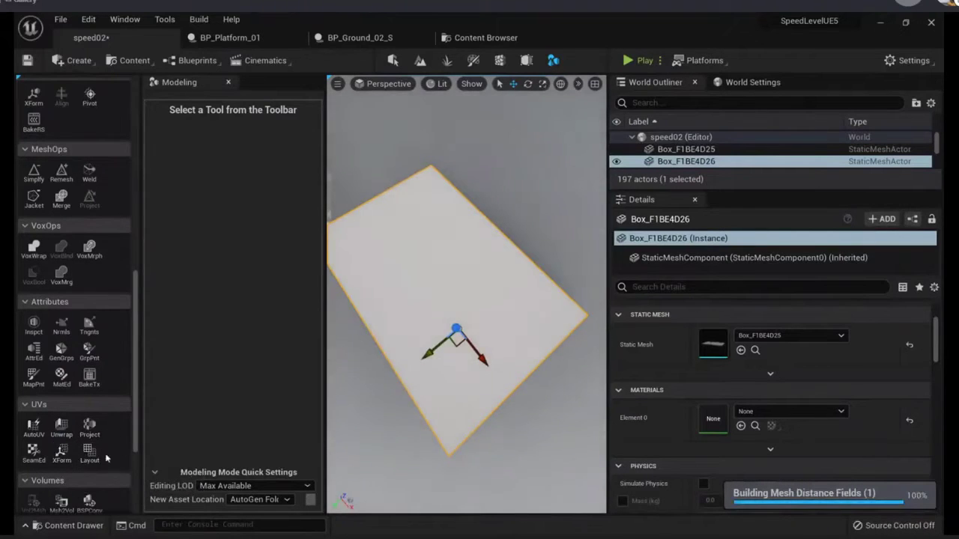
# Step: Delete the duplicate Box_F1BE4D26, save speed02, and select Box_F1BE4D25
pyautogui.moveTo(454, 338)
pyautogui.mouseDown(button='right')
pyautogui.moveTo(464, 315)
pyautogui.moveTo(450, 300)
pyautogui.moveTo(505, 234)
pyautogui.moveTo(492, 246)
pyautogui.mouseUp(button='right')
pyautogui.press('Delete')
pyautogui.hotkey('ctrl', 's')
pyautogui.click(504, 233)
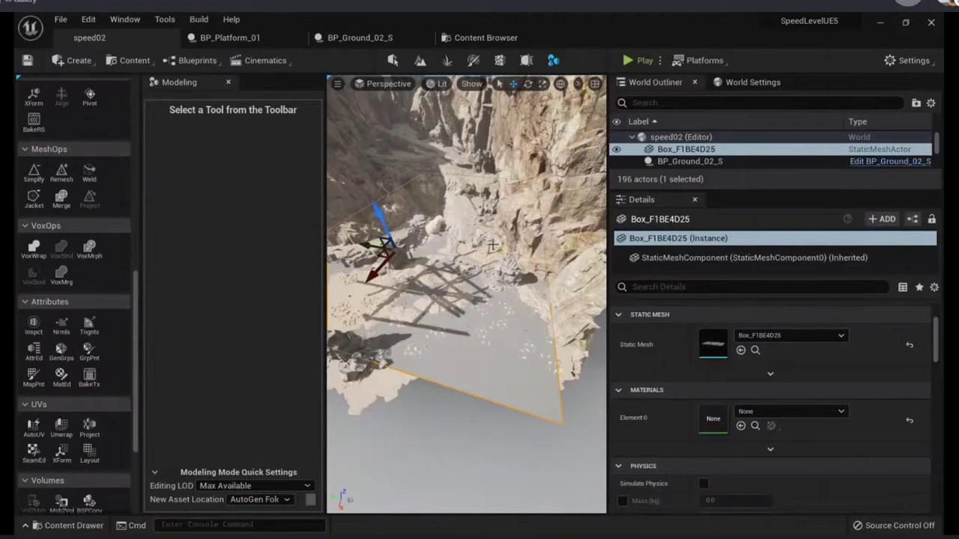
# Step: Fly down to look along the canyon at ground level, then show the Content Browser
pyautogui.moveTo(466, 315); pyautogui.dragTo(466, 255, button='right')
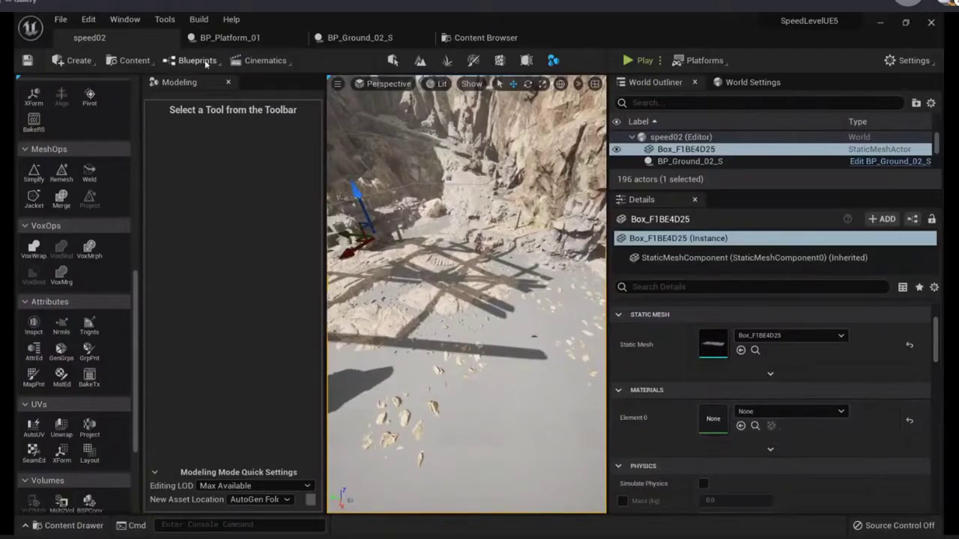
pyautogui.click(446, 37)
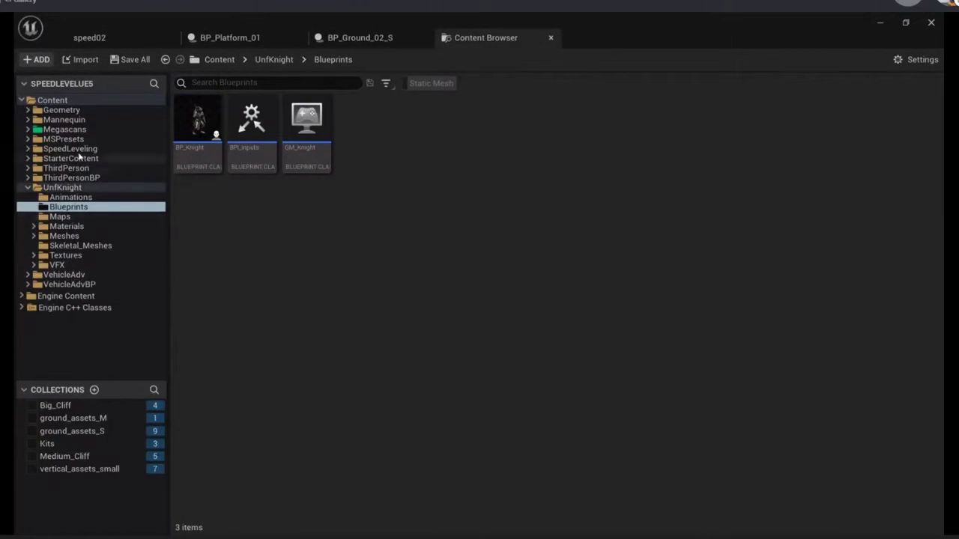
# Step: Create a Materials folder inside SpeedLeveling and open it
pyautogui.click(78, 129)
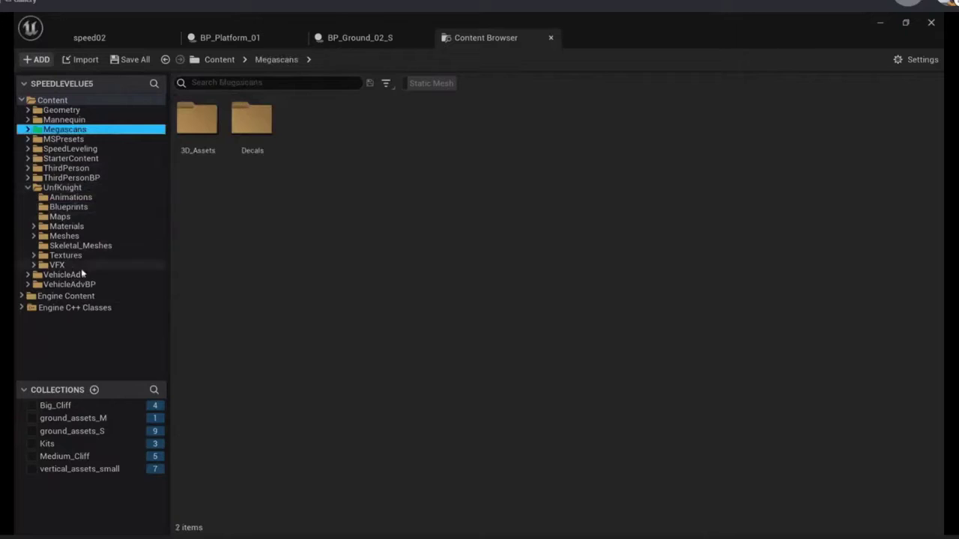
pyautogui.click(72, 149)
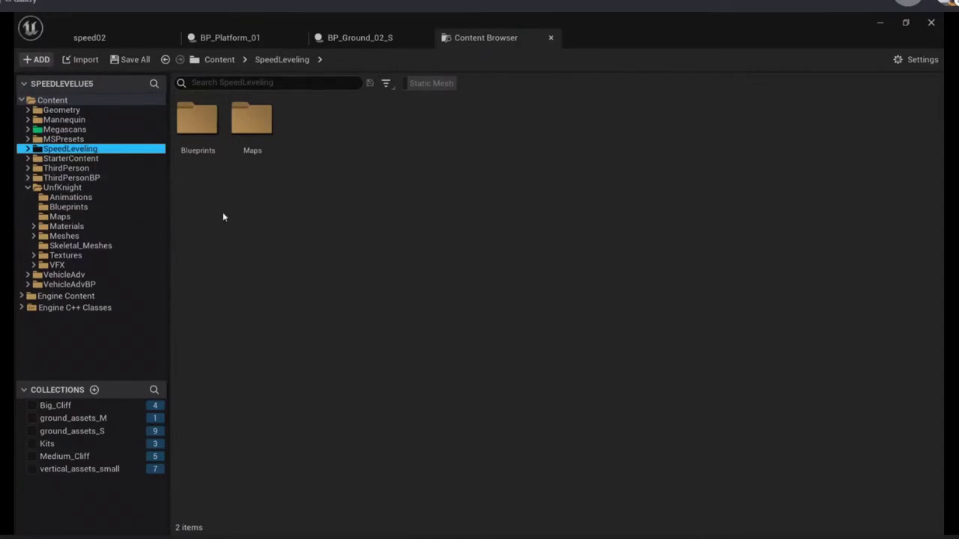
pyautogui.rightClick(262, 153)
pyautogui.click(310, 175)
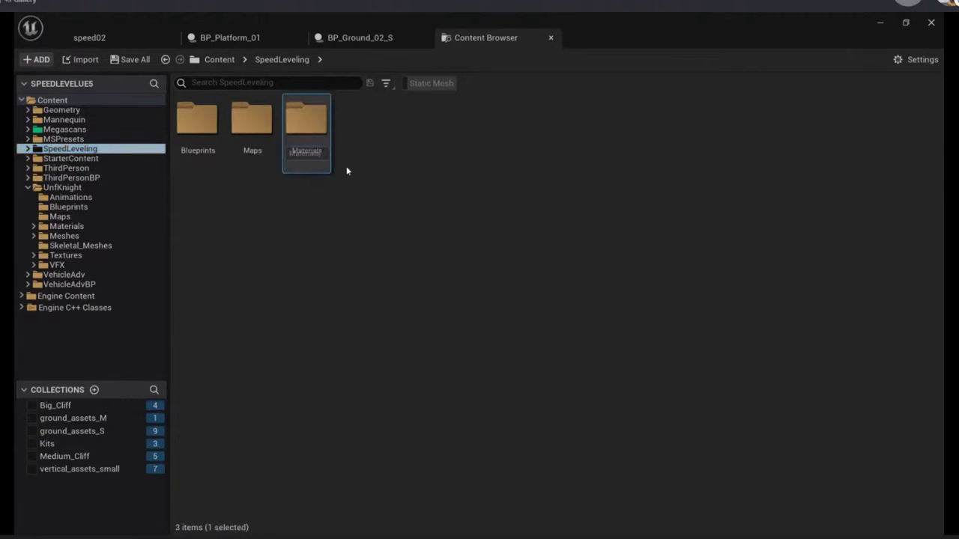
pyautogui.doubleClick(308, 129)
# Step: Create the M_Water material and its instance MI_Water_Lake, then open M_Water
pyautogui.rightClick(313, 153)
pyautogui.click(380, 288)
pyautogui.write('M_Water')
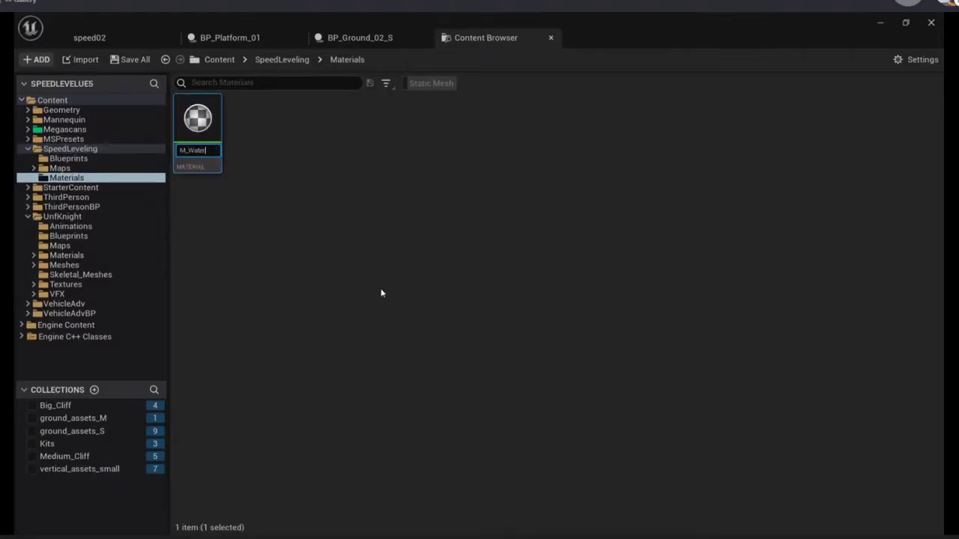
pyautogui.press('Return')
pyautogui.rightClick(180, 140)
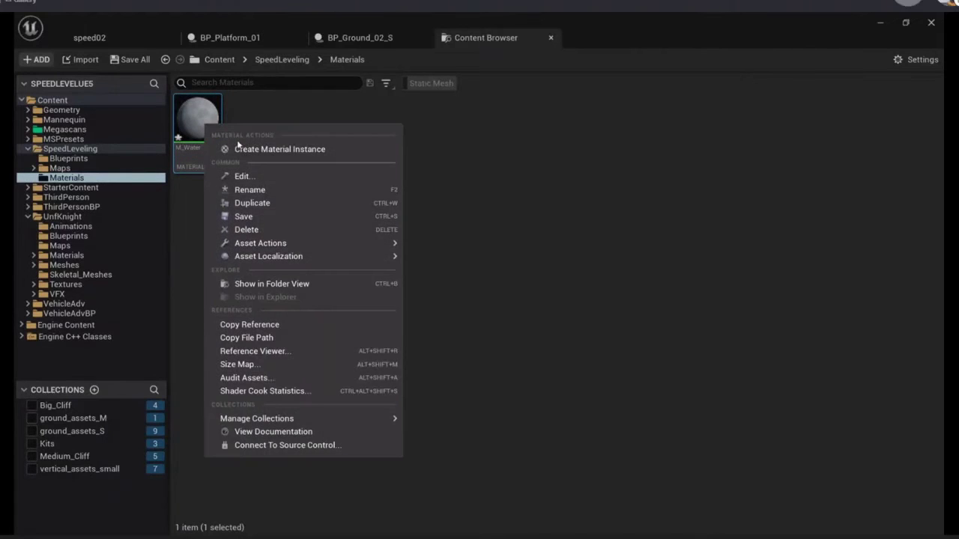
pyautogui.click(247, 148)
pyautogui.write('MI_Water_Lake')
pyautogui.press('Return')
pyautogui.doubleClick(197, 120)
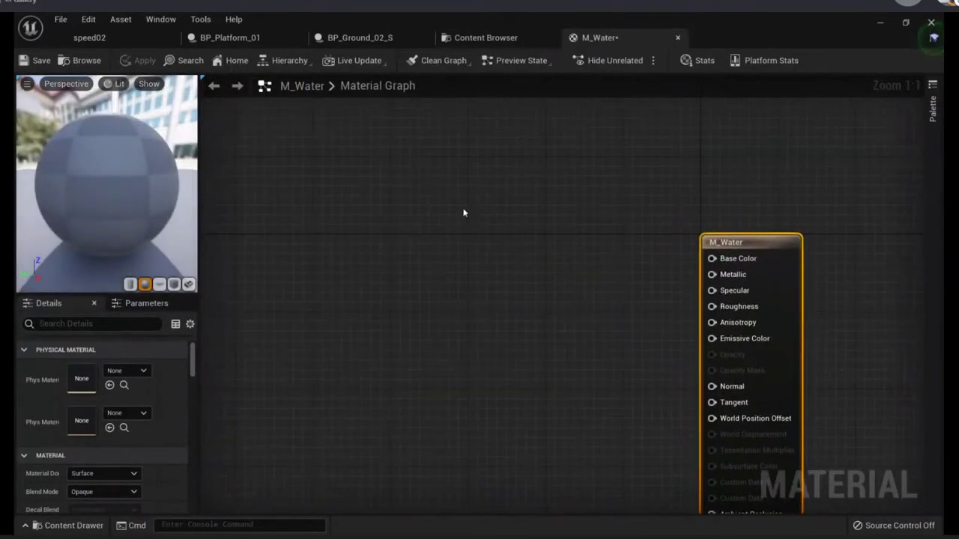
# Step: Add a Vector Parameter named 'color' and wire it into Base Color
pyautogui.click(440, 177)
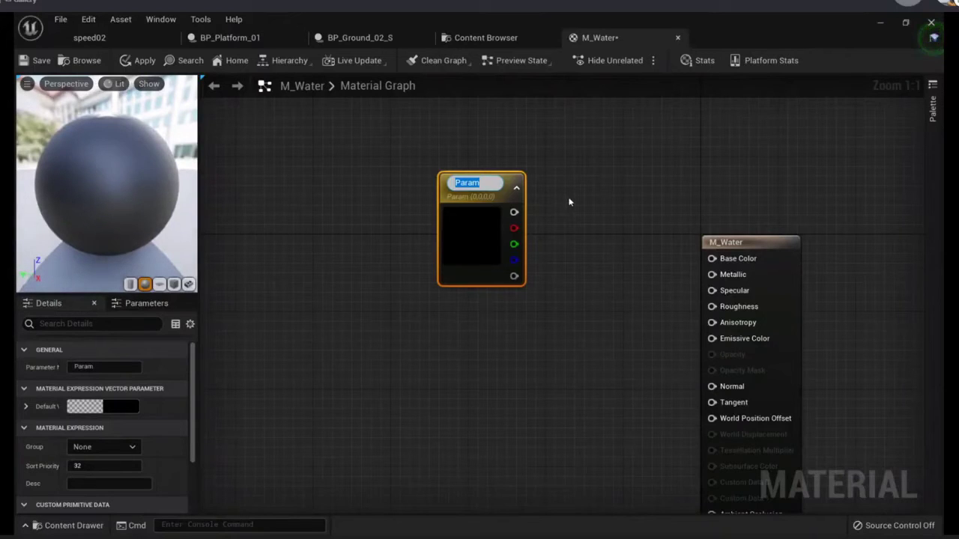
pyautogui.write('or')
pyautogui.press('Return')
pyautogui.moveTo(517, 207)
pyautogui.mouseDown()
pyautogui.moveTo(708, 258)
pyautogui.moveTo(567, 330)
pyautogui.mouseUp()
# Step: Add a Scalar Parameter 'metal' with default 1 feeding Metallic
pyautogui.click(574, 327)
pyautogui.rightClick(567, 330)
pyautogui.click(638, 86)
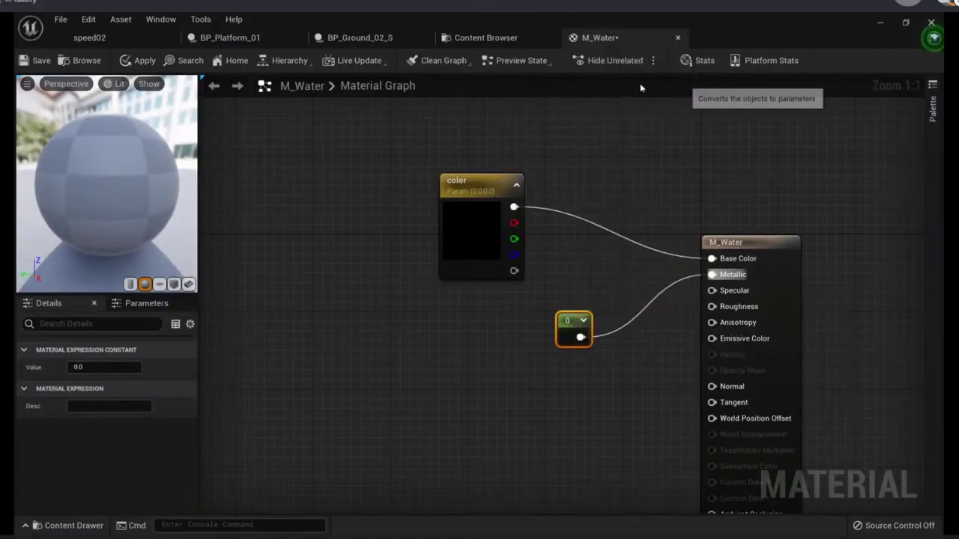
pyautogui.write('metal')
pyautogui.press('Return')
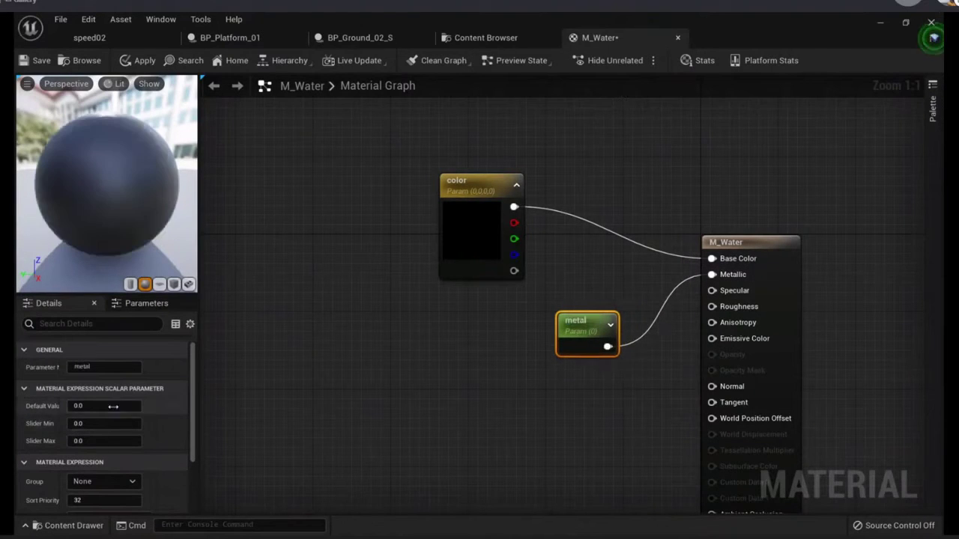
pyautogui.press('Return')
# Step: Duplicate the metal node as 'roughness' with default 0, wired into Roughness
pyautogui.moveTo(522, 401); pyautogui.dragTo(451, 351, button='right')
pyautogui.hotkey('ctrl', 'c')
pyautogui.hotkey('ctrl', 'v')
pyautogui.moveTo(486, 382); pyautogui.dragTo(641, 256)
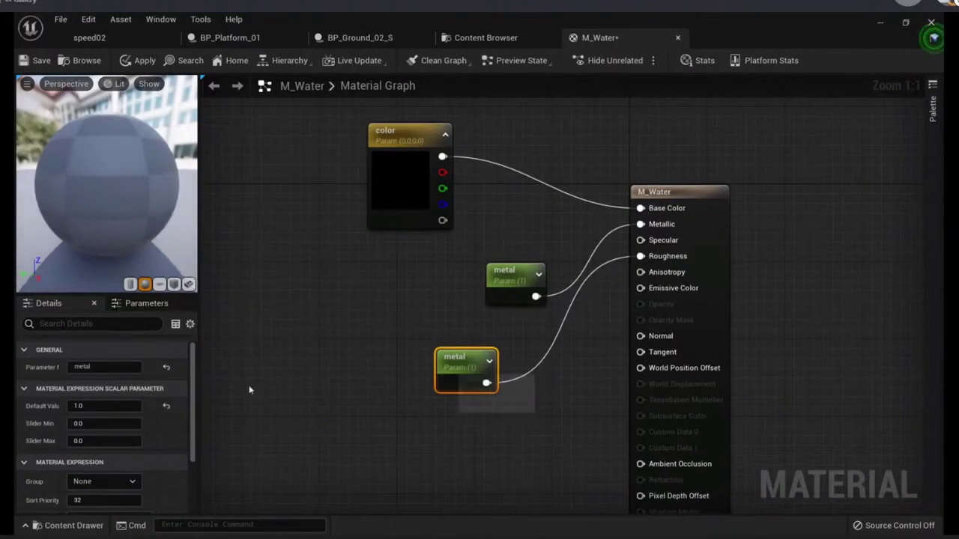
pyautogui.hotkey('ctrl', 'a')
pyautogui.write('roughness')
pyautogui.press('Return')
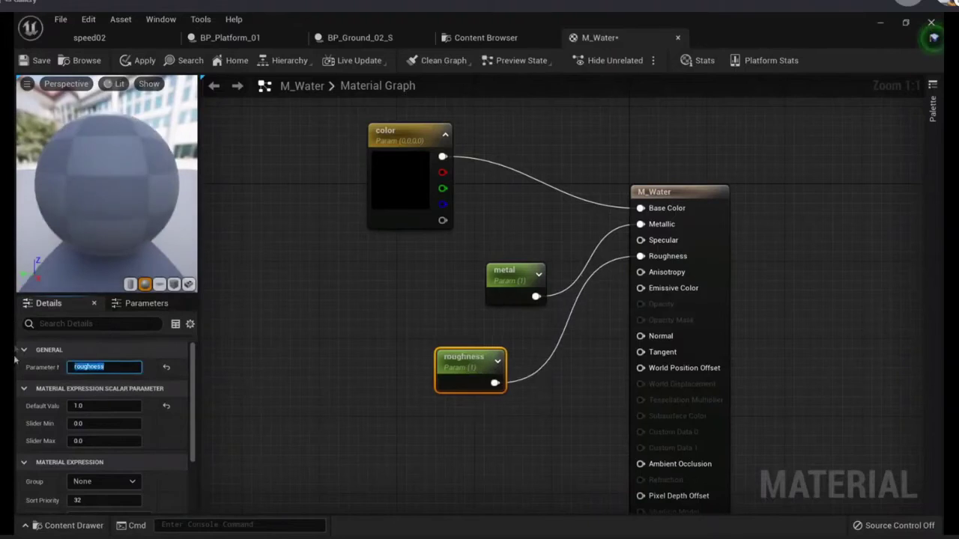
pyautogui.moveTo(82, 405); pyautogui.dragTo(67, 382)
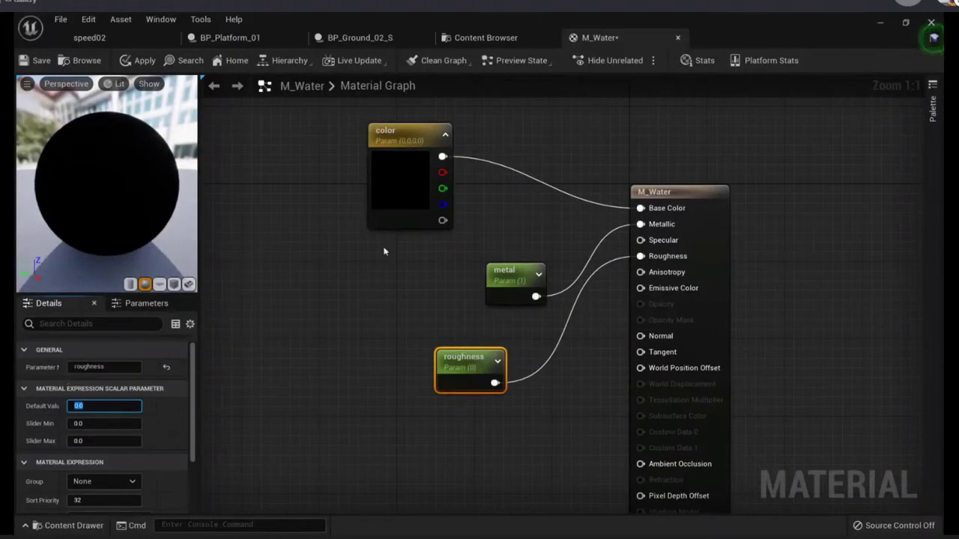
# Step: Set the color parameter's default to 0.625 grey and save M_Water
pyautogui.click(389, 218)
pyautogui.click(120, 406)
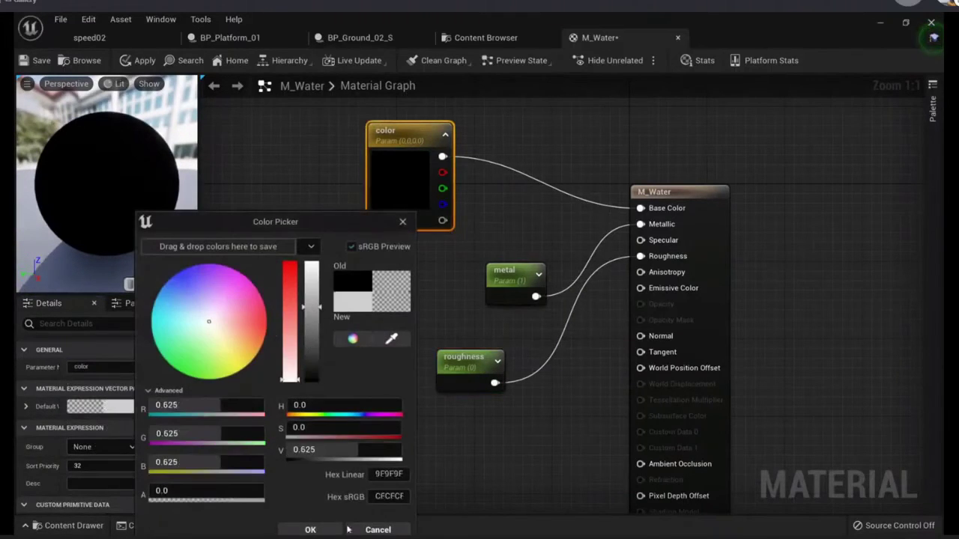
pyautogui.click(310, 529)
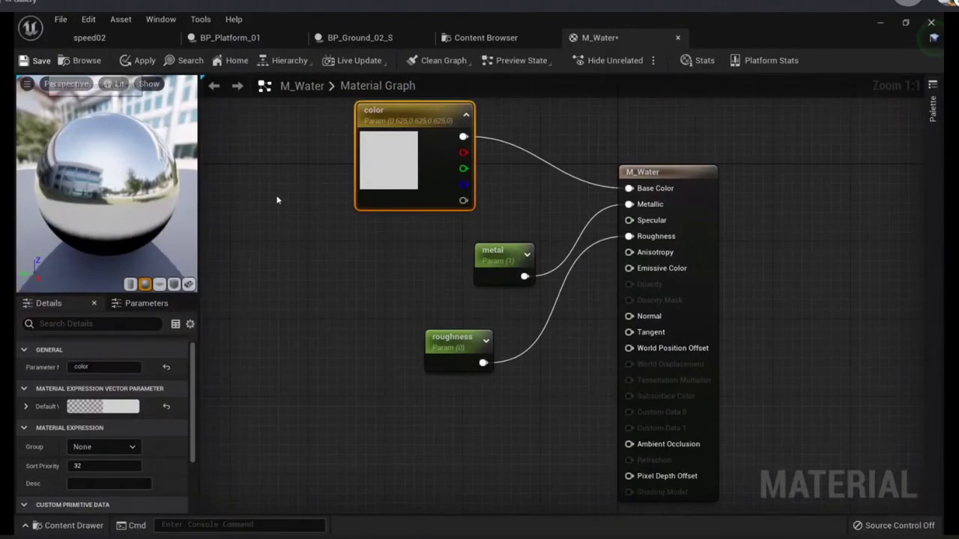
pyautogui.hotkey('ctrl', 's')
# Step: Back in speed02, search for the water material to apply to the box plane
pyautogui.click(113, 42)
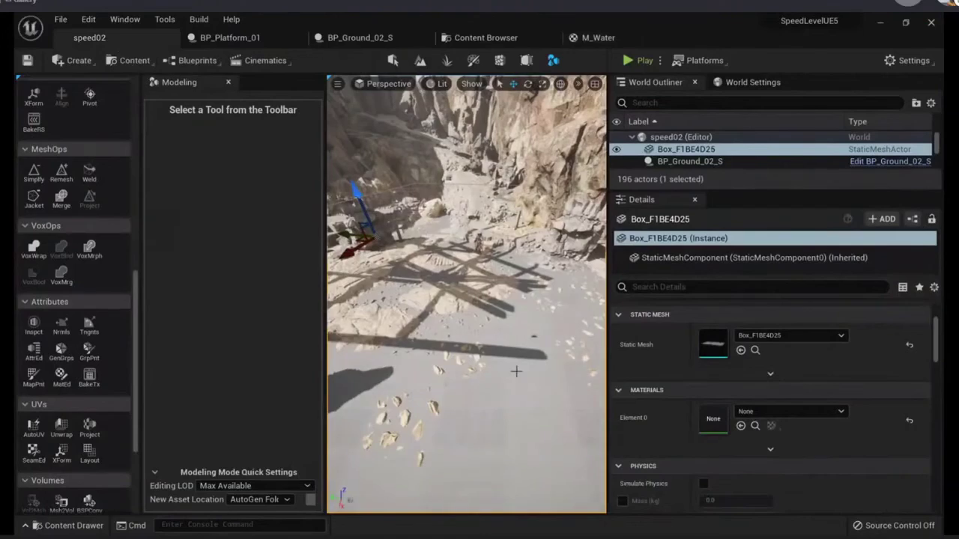
pyautogui.moveTo(520, 377); pyautogui.dragTo(519, 377, button='right')
pyautogui.click(791, 412)
pyautogui.write('water')
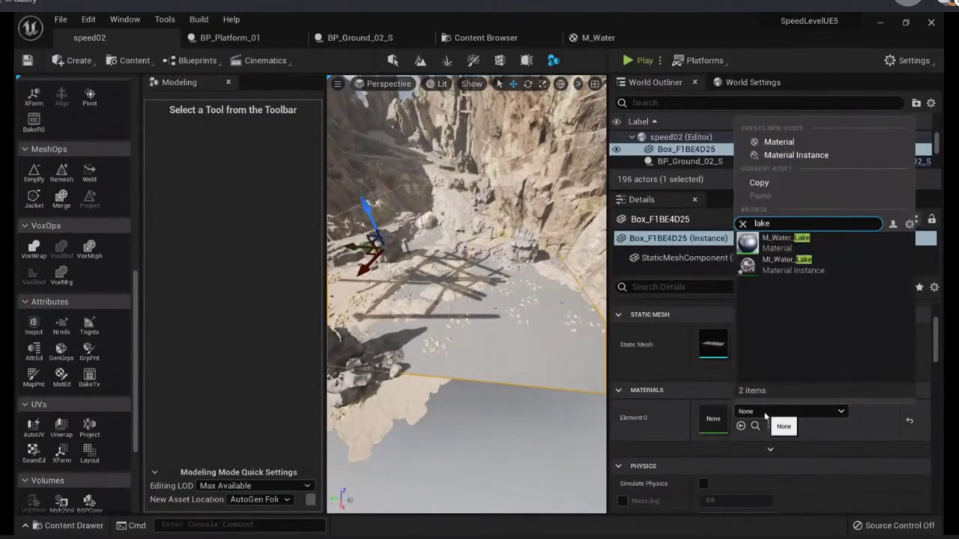